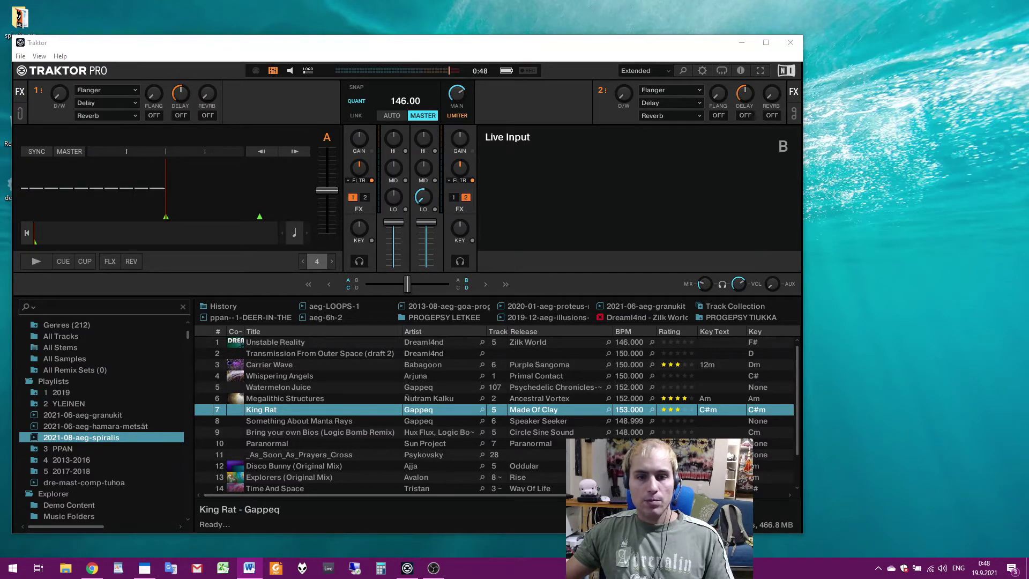
- Start exporting the 2021-08-aeg-spiralis playlist, with a new desktop folder named spiralis-gig as the destination
right_click(102, 439)
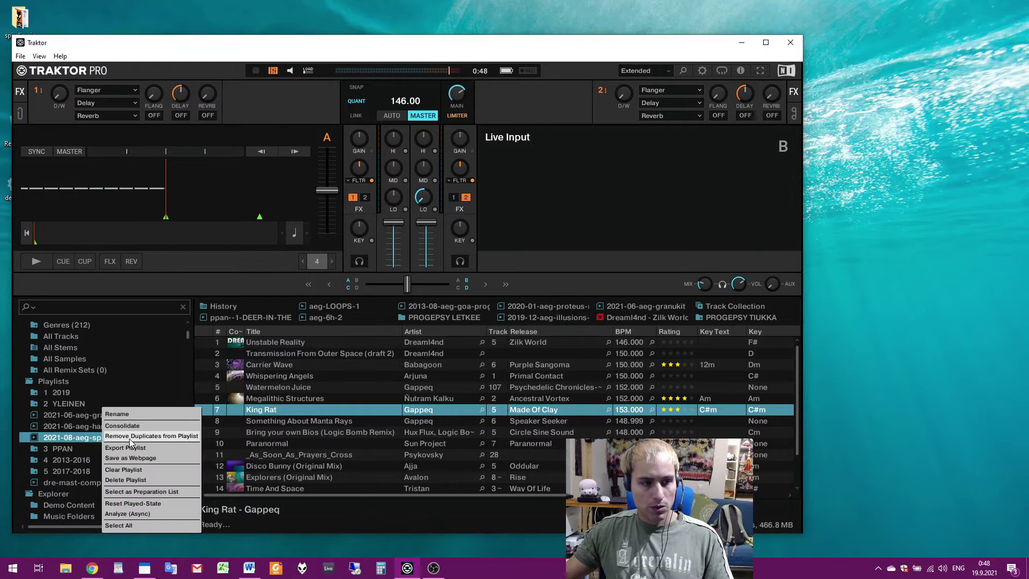
left_click(125, 448)
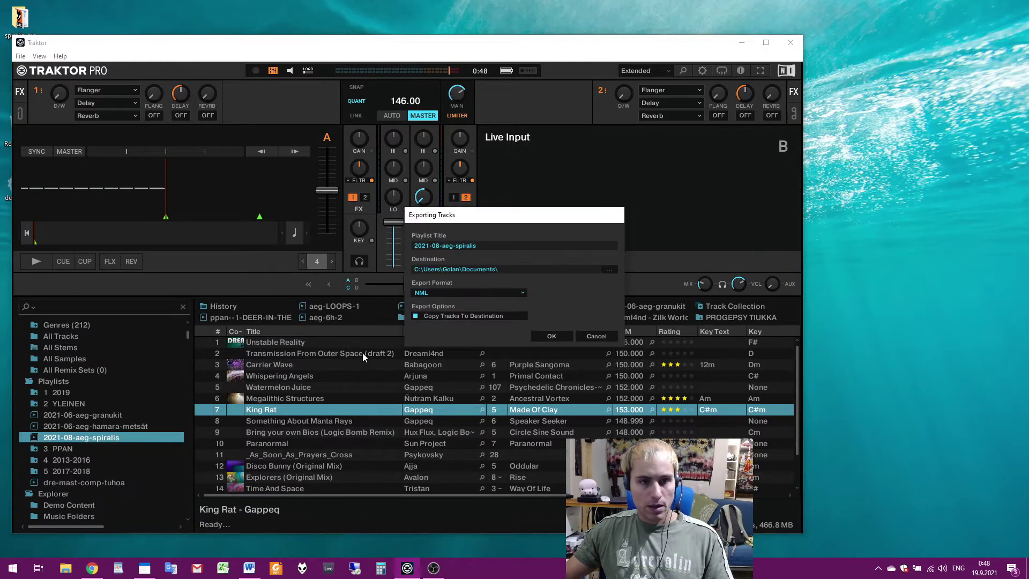
left_click(609, 270)
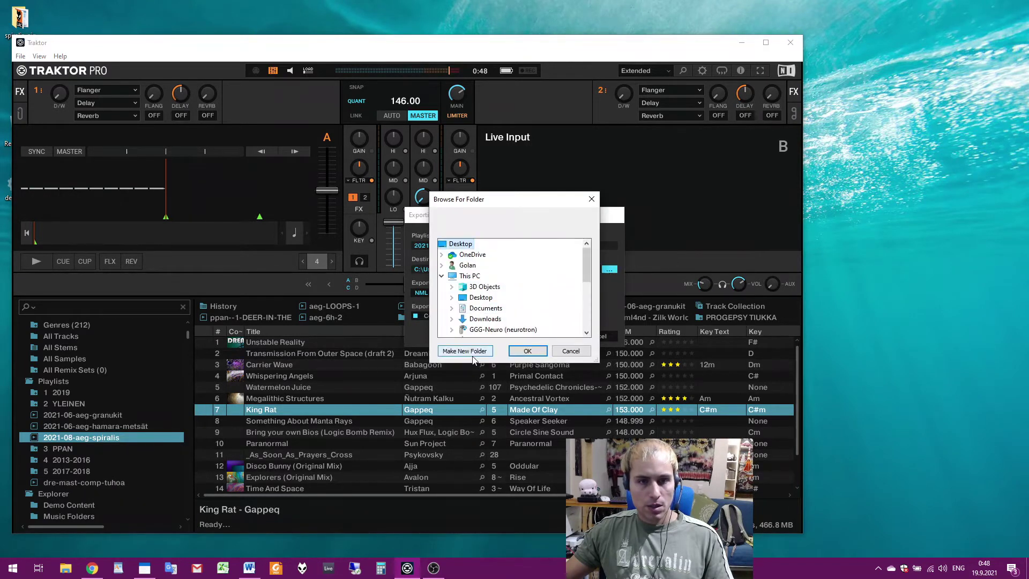
left_click(464, 351)
type("spi")
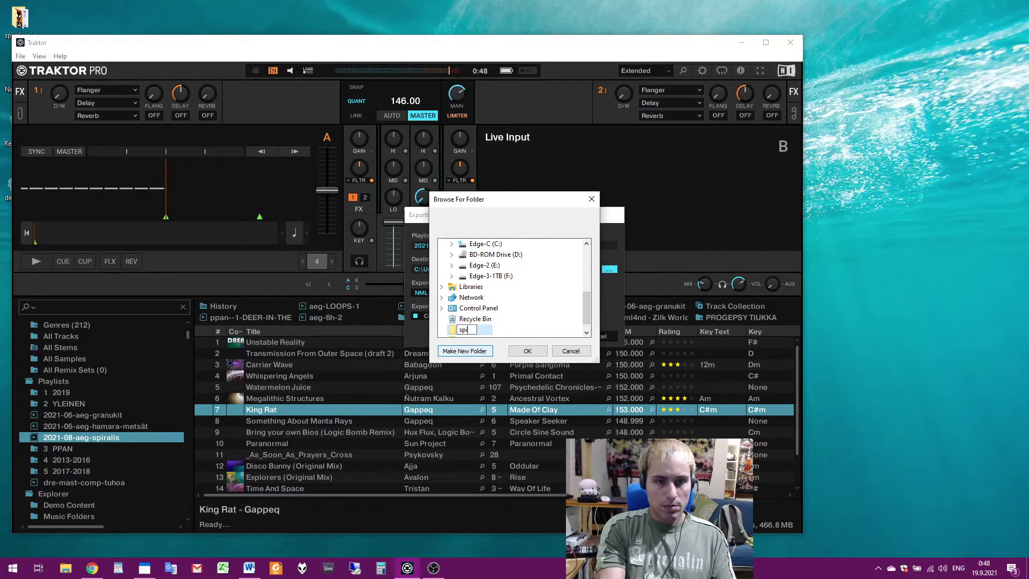
type("ralis-gig")
key("Return")
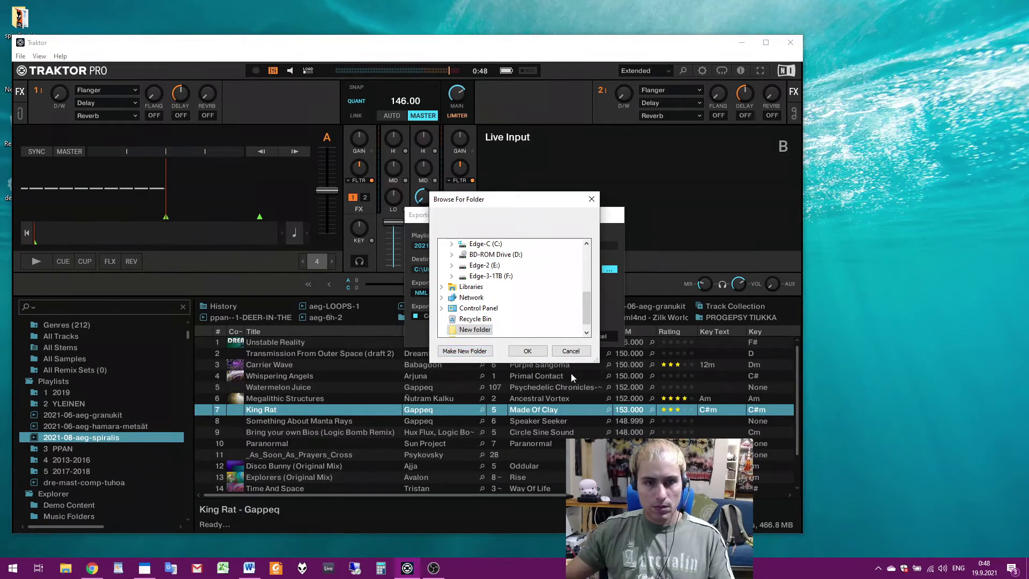
left_click(527, 351)
- Set the export format to M3U with tracks copied to the destination, and run the playlist export
left_click(451, 291)
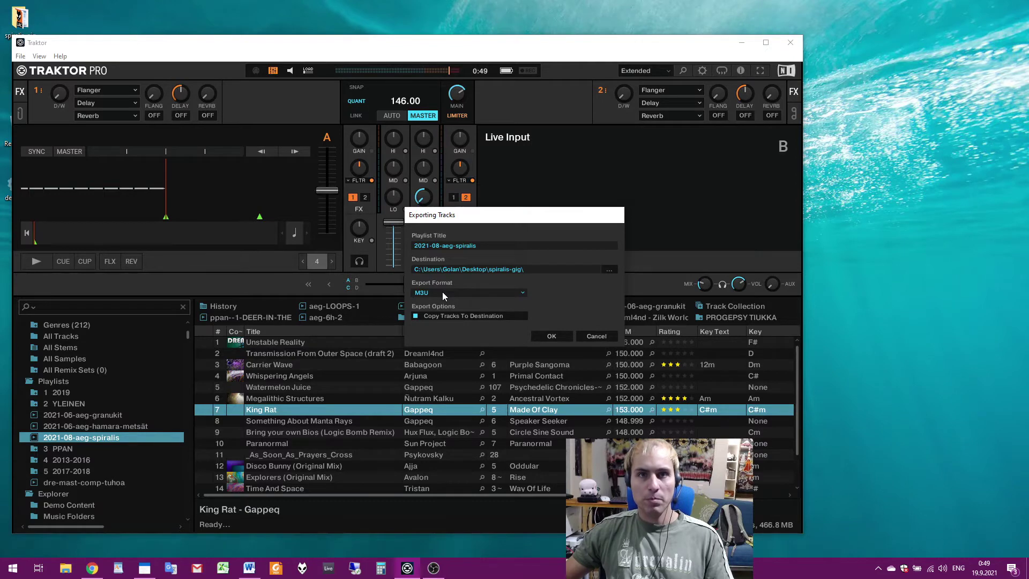
left_click(415, 316)
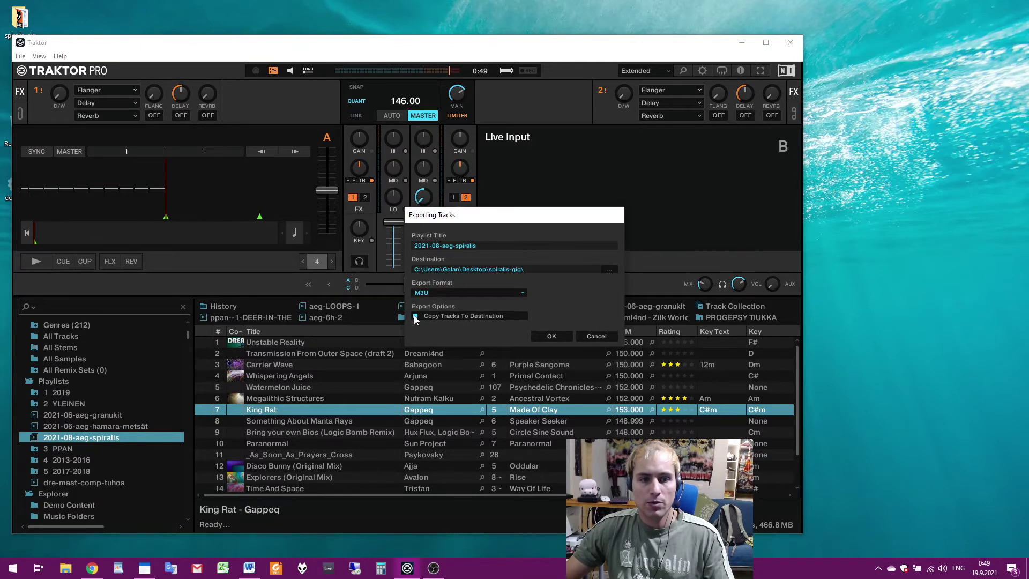
left_click(551, 336)
left_click(512, 320)
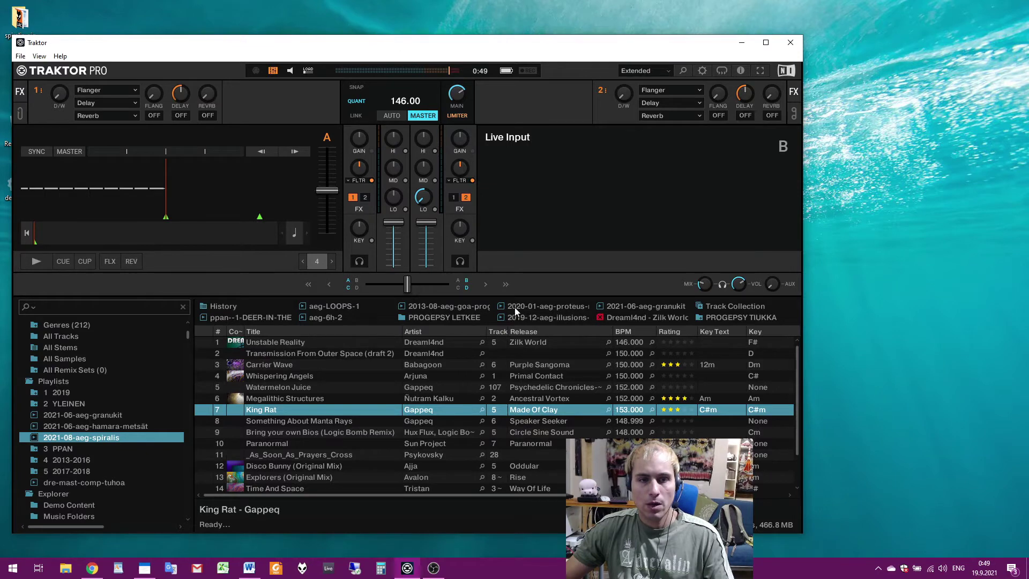
- Show the desktop and open the exported spiralis-gig folder in File Explorer
key("super+d")
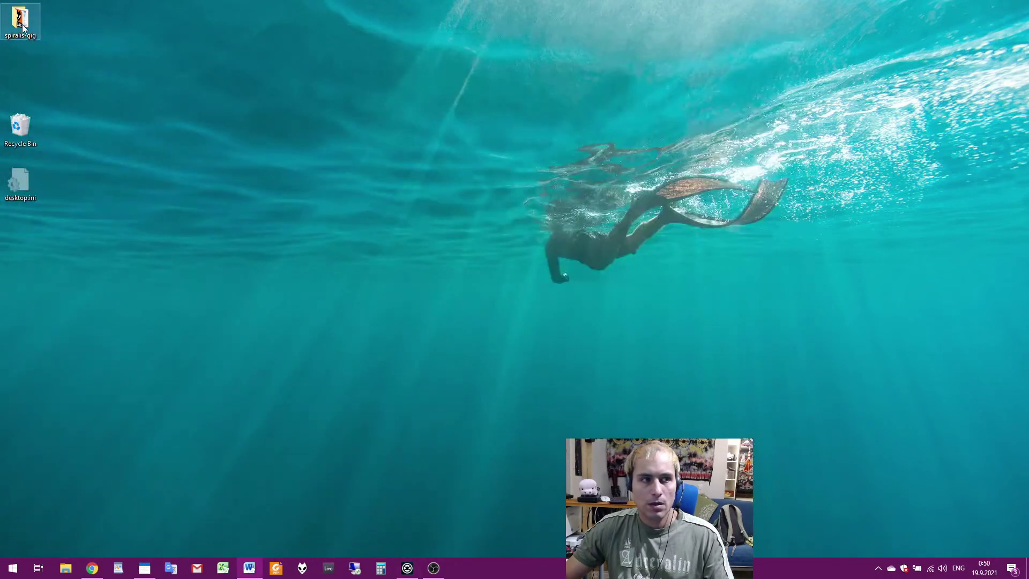
double_click(23, 27)
left_click_drag(525, 170, 475, 162)
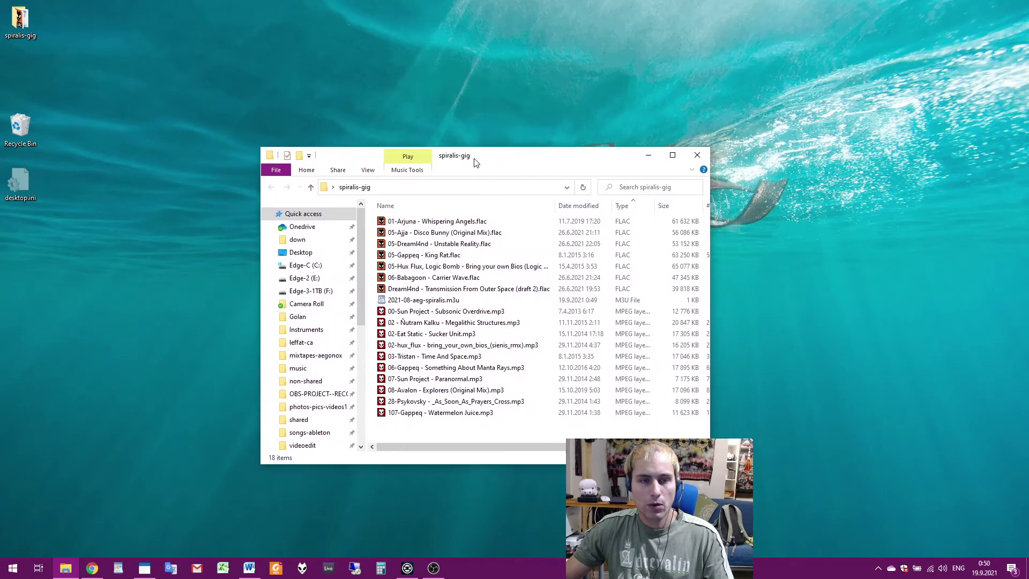
- Sort the folder's files by type and open all the FLAC tracks in foobar2000
left_click(439, 222)
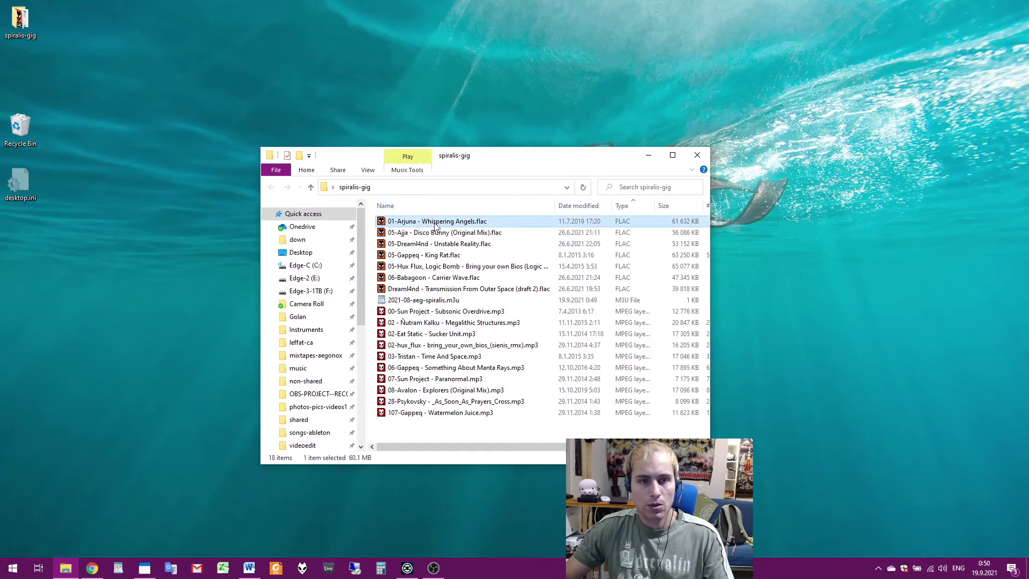
left_click(583, 206)
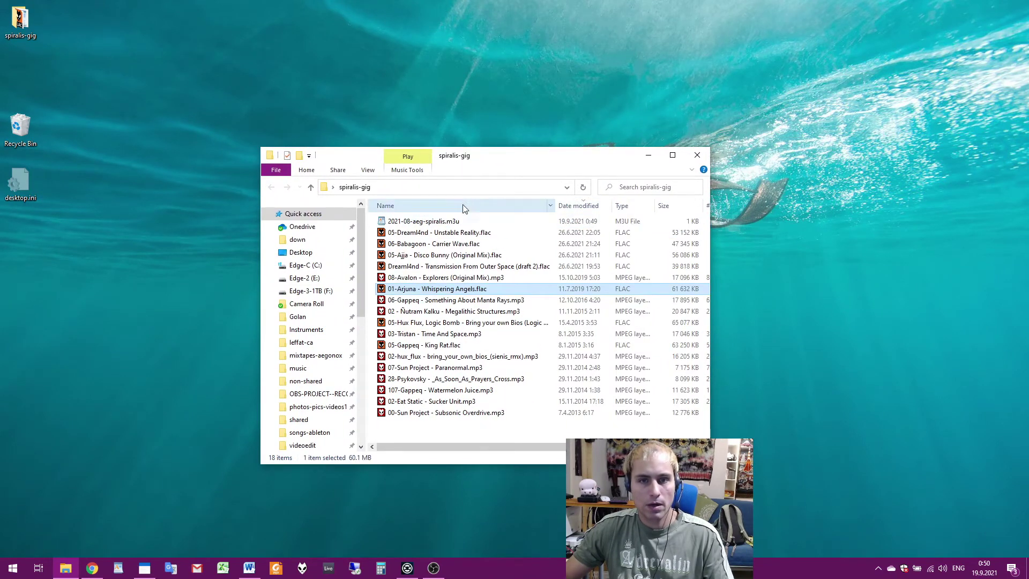
left_click(625, 206)
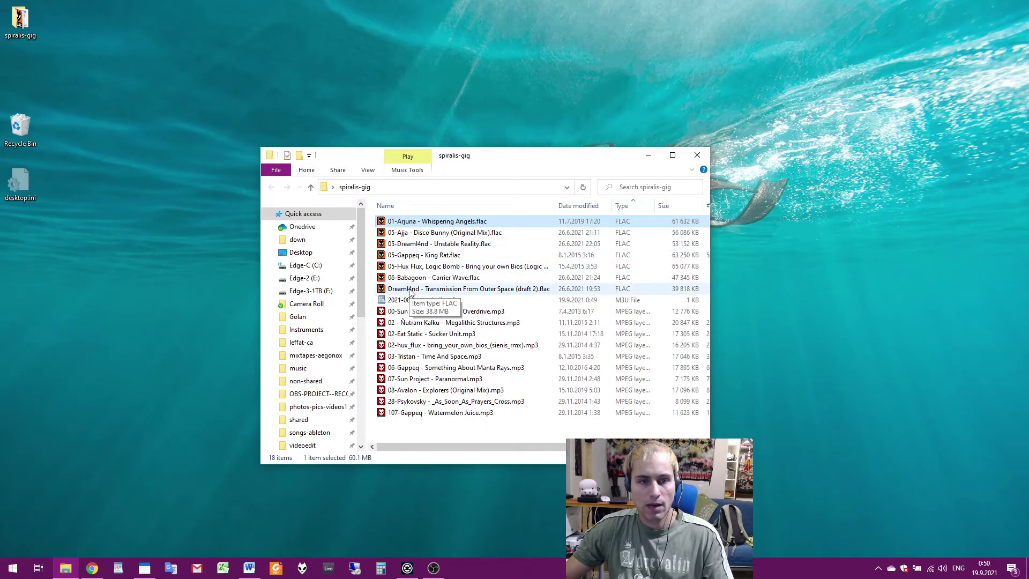
left_click(413, 288, "shift")
right_click(422, 236)
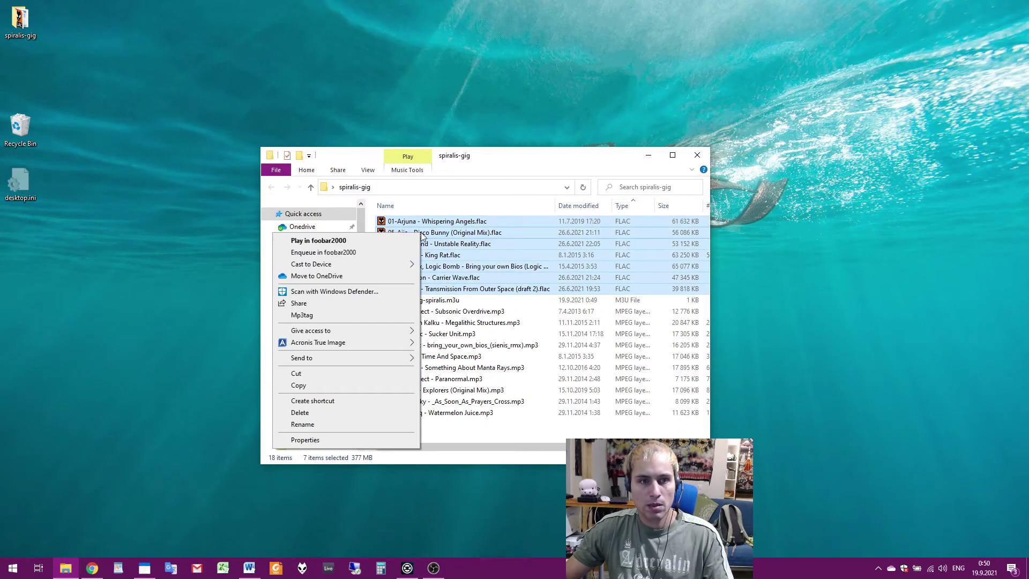
left_click(328, 241)
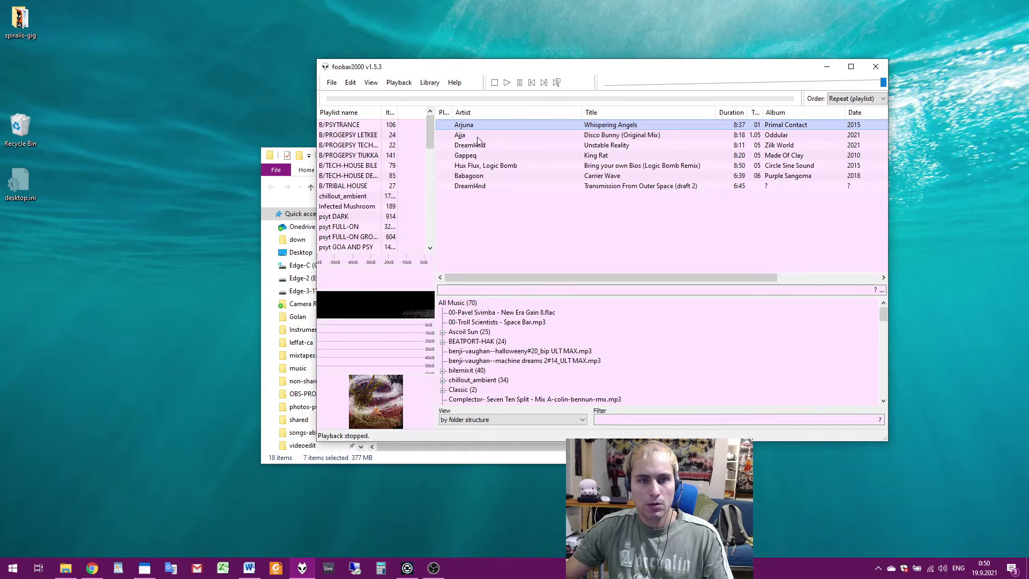
- Convert all the loaded FLAC tracks to AIFF, and close the converter output and foobar2000
left_click(472, 186, "shift")
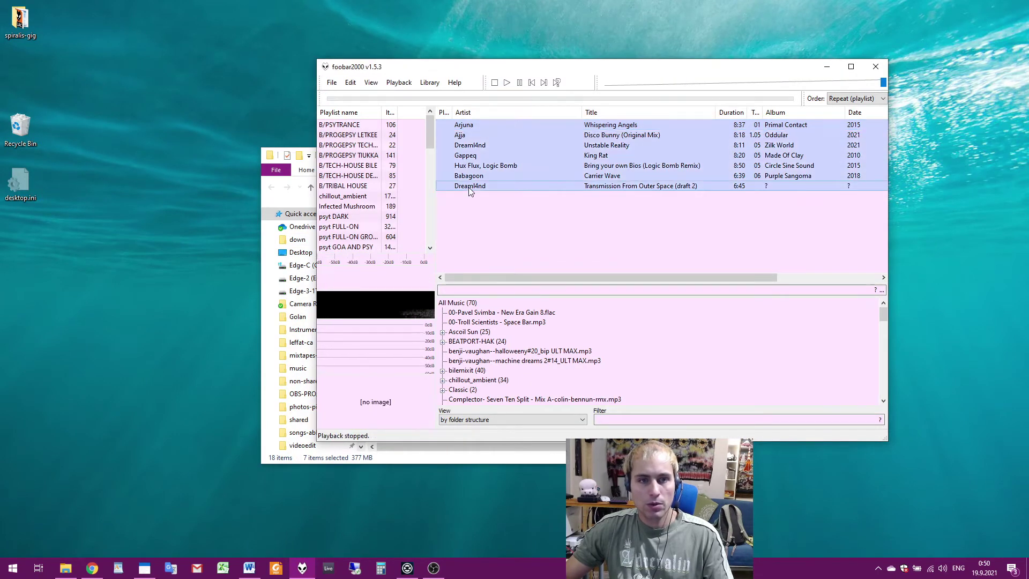
right_click(476, 147)
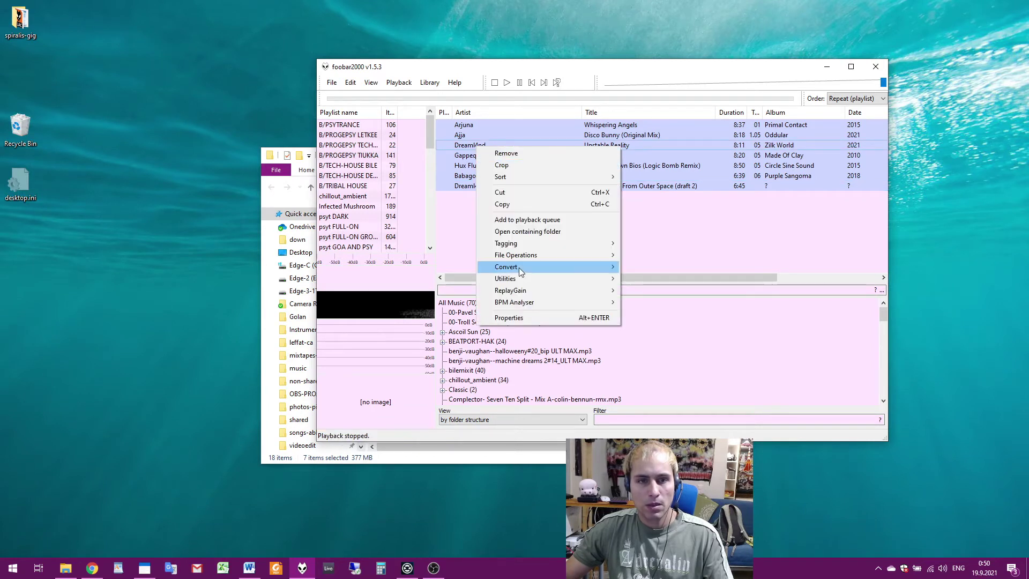
mouse_move(519, 268)
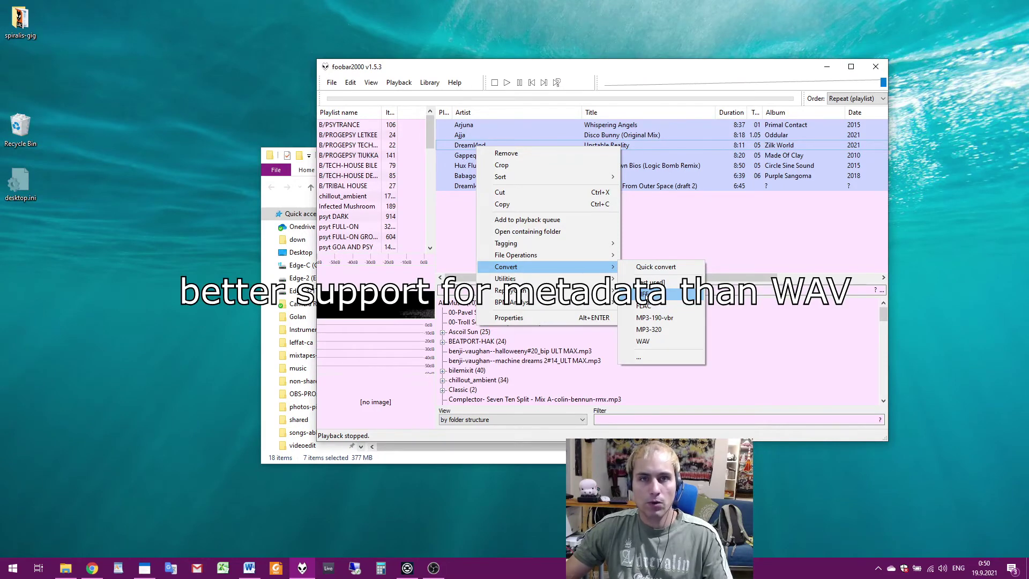
left_click(648, 294)
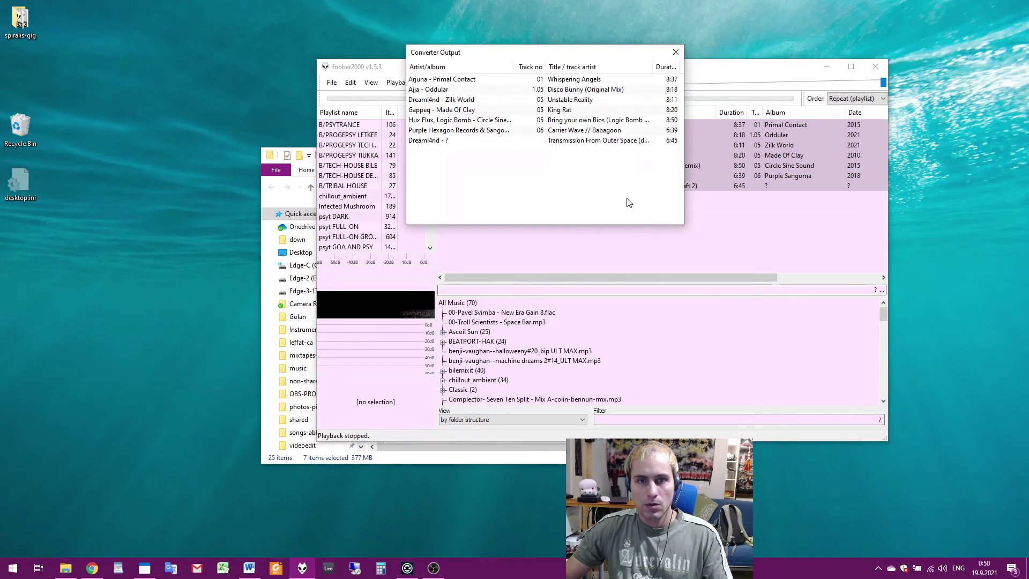
left_click(674, 51)
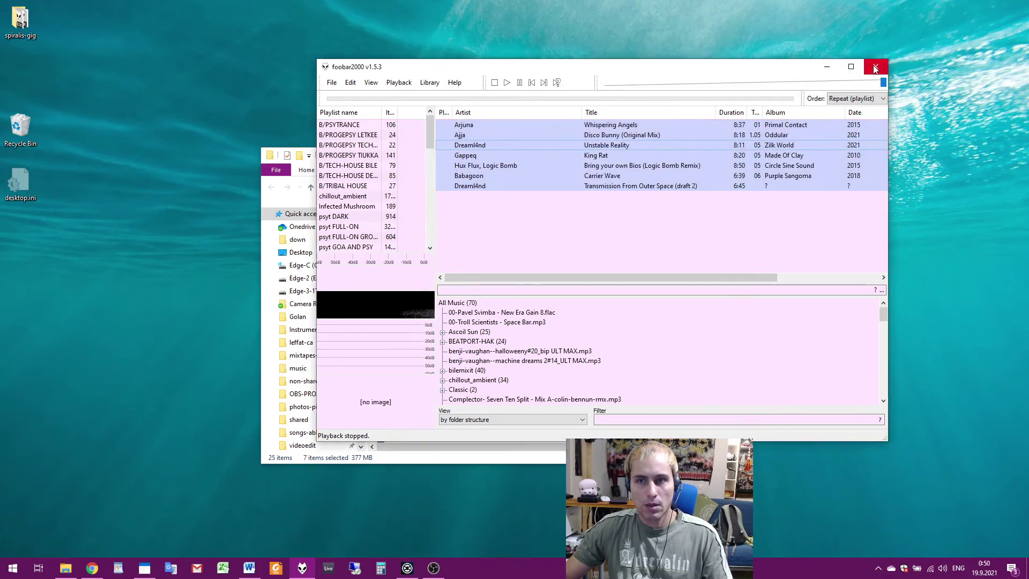
left_click(875, 67)
- Delete all the original FLAC files from the spiralis-gig folder, keeping the AIFF versions
left_click(429, 300)
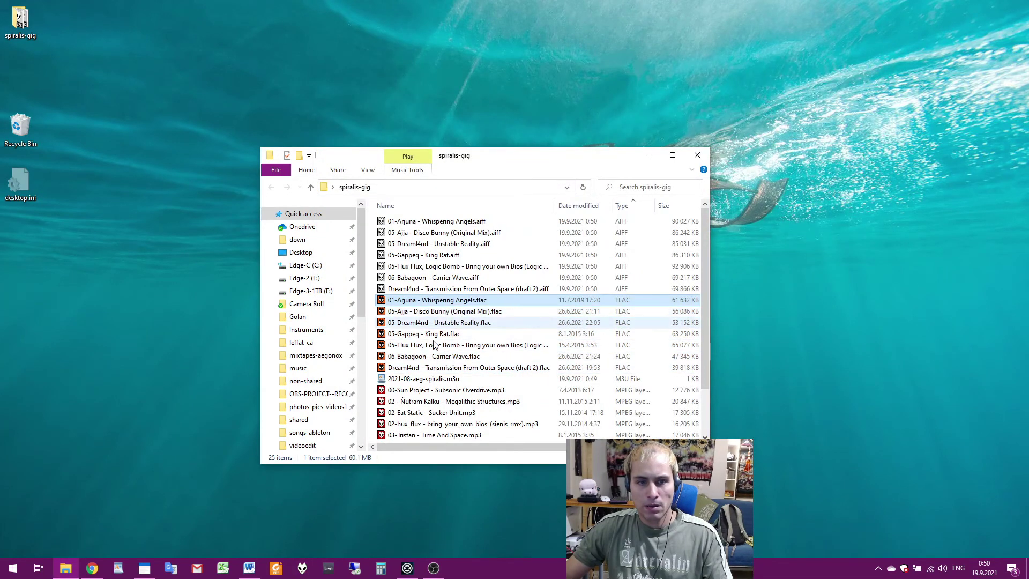
left_click(437, 367, "shift")
key("Delete")
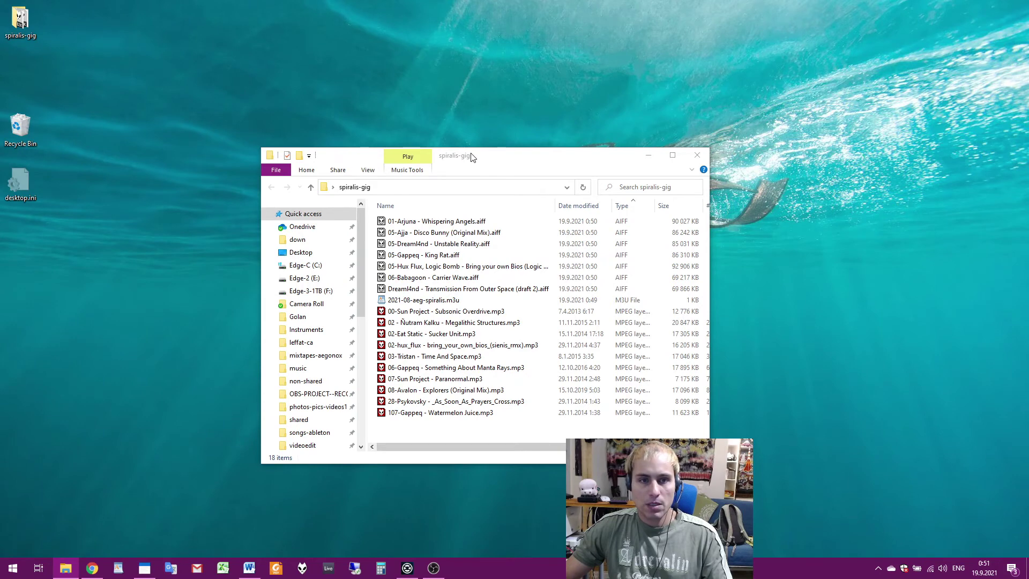
left_click_drag(472, 157, 511, 148)
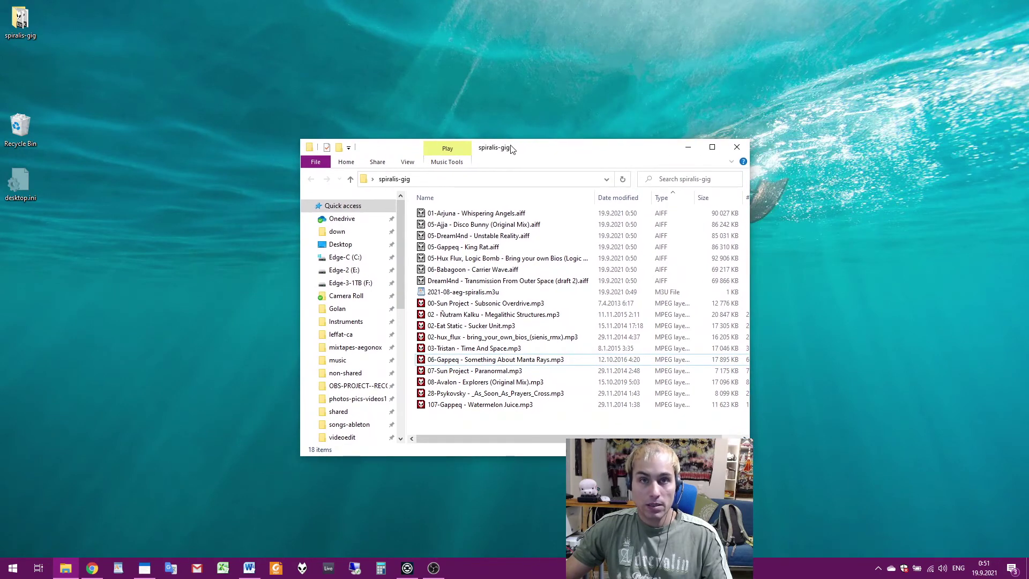